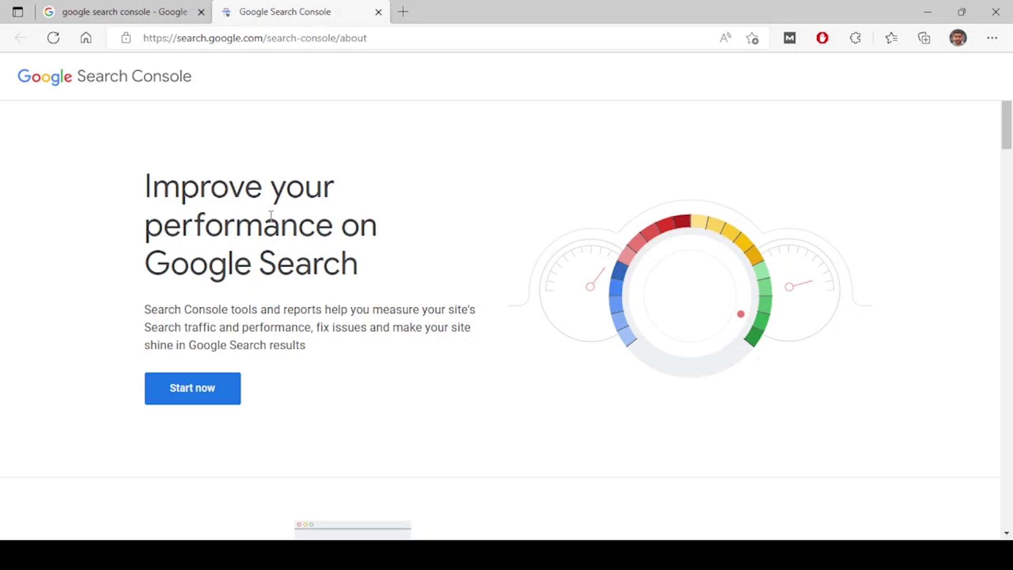
pyautogui.click(125, 14)
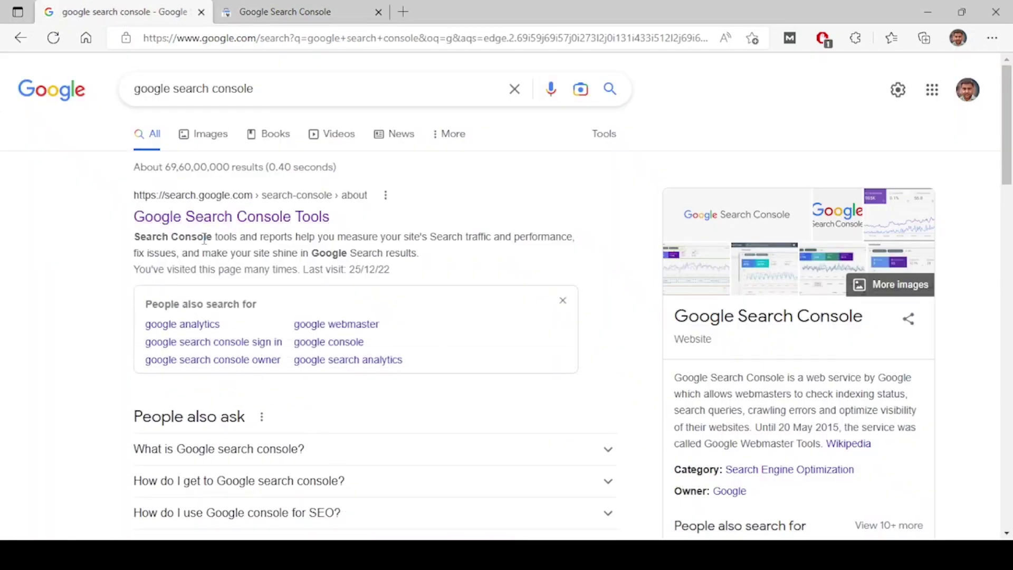
pyautogui.click(278, 13)
pyautogui.click(211, 401)
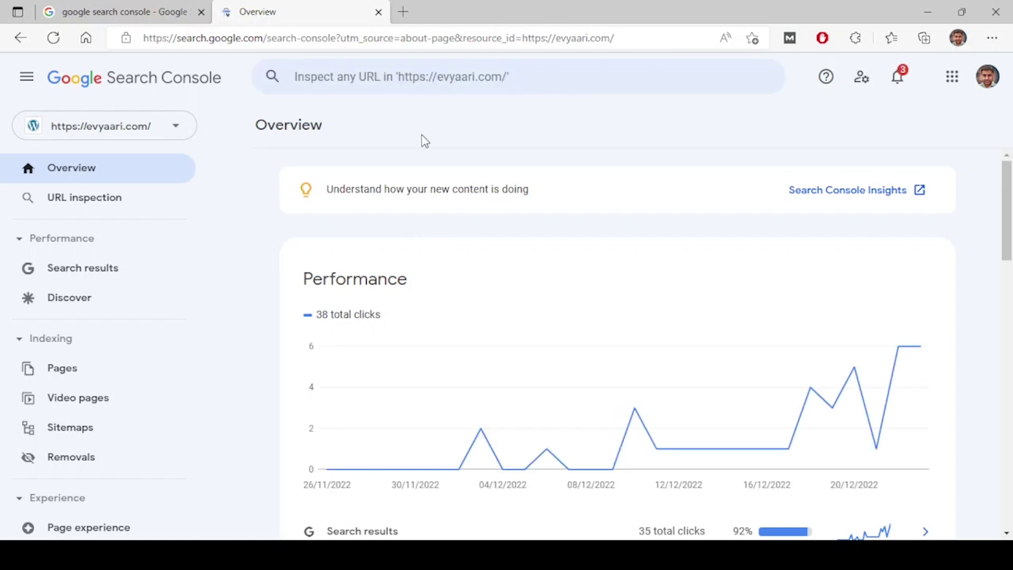
# Step: Browse the property list, start Add property, dismiss the type choice, and reopen the list
pyautogui.click(161, 135)
pyautogui.scroll(-1, 151, 332)
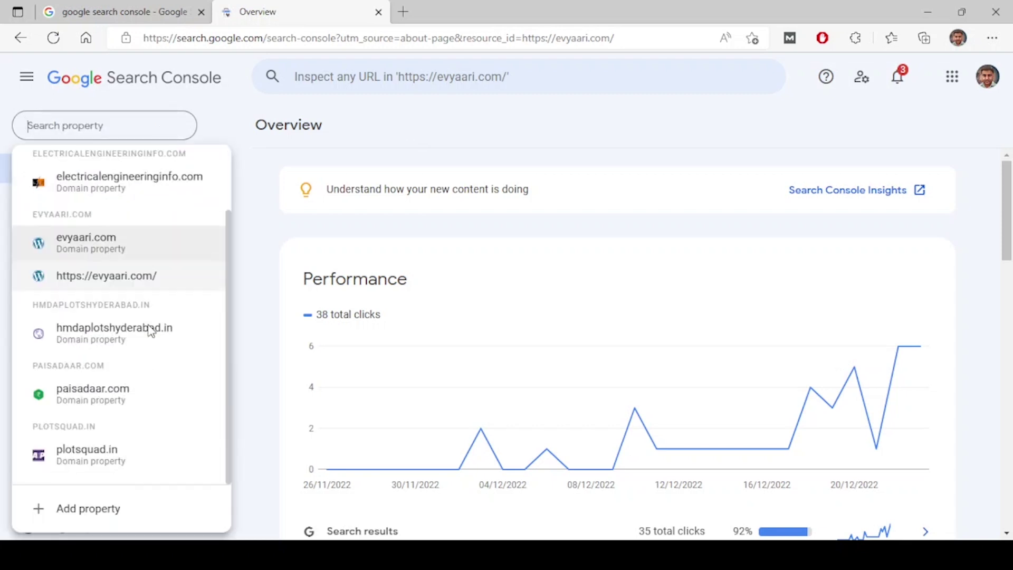
pyautogui.scroll(1, 148, 232)
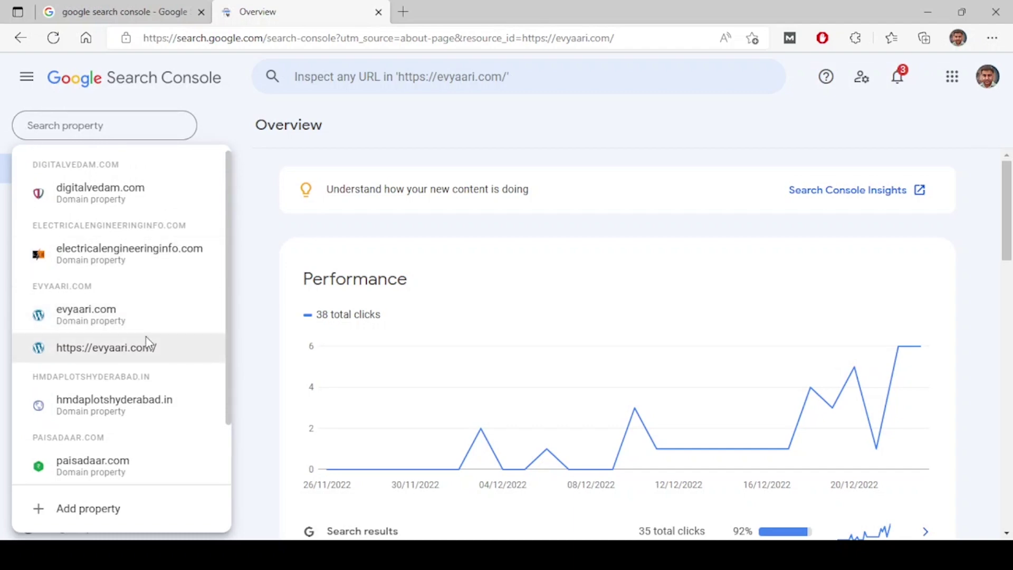
pyautogui.scroll(-1, 148, 342)
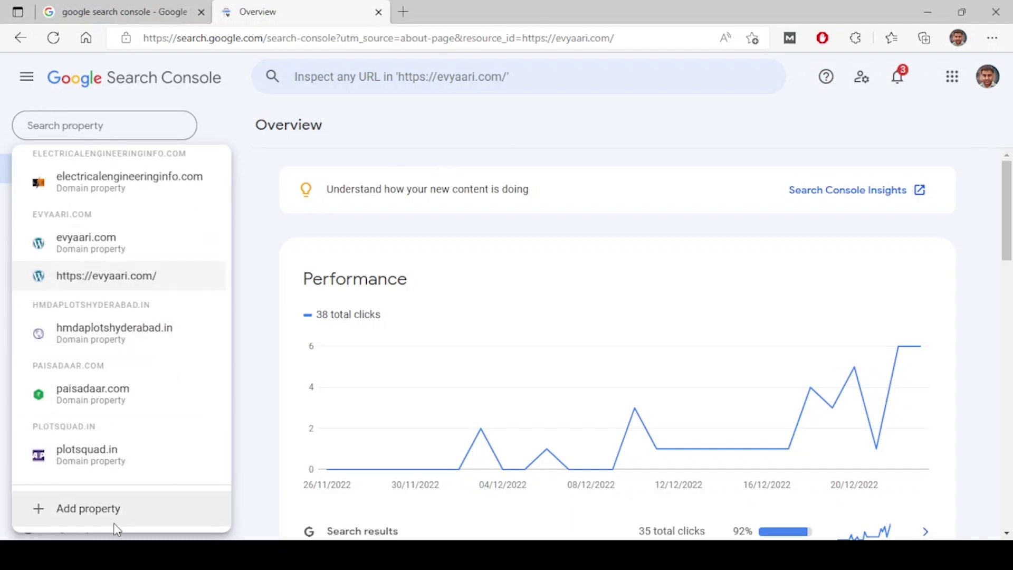
pyautogui.click(99, 512)
pyautogui.click(136, 136)
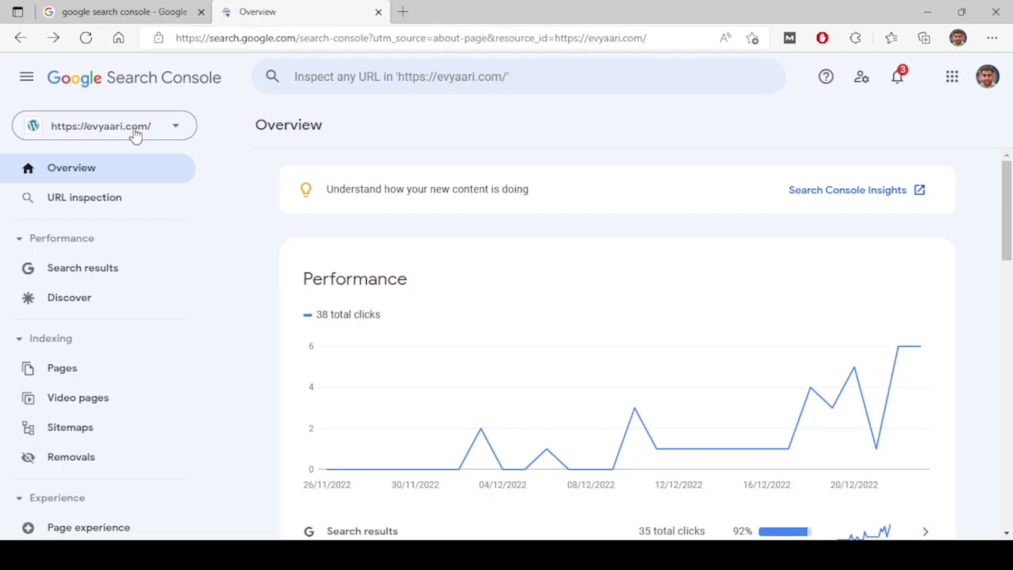
pyautogui.click(136, 136)
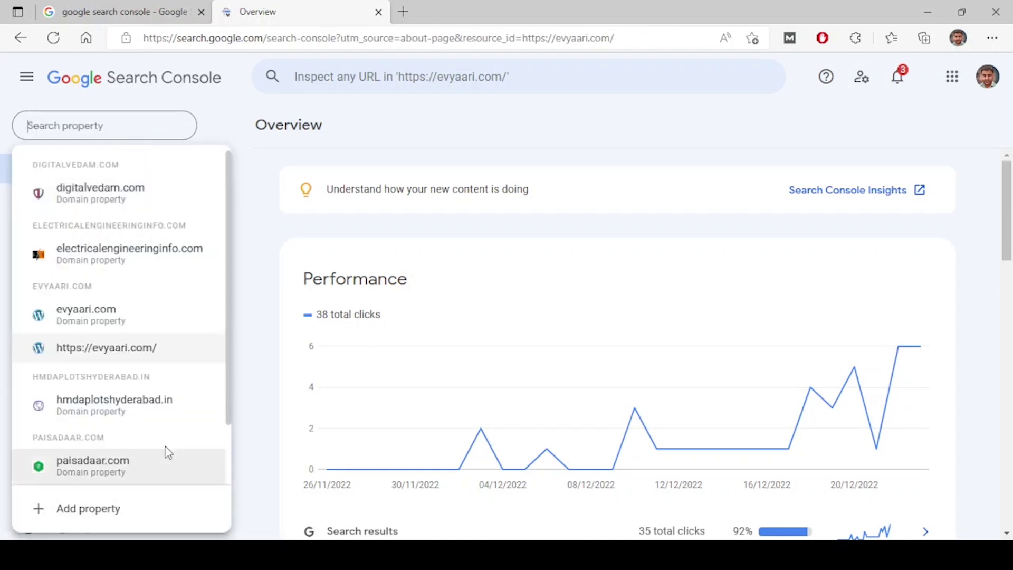
pyautogui.click(140, 509)
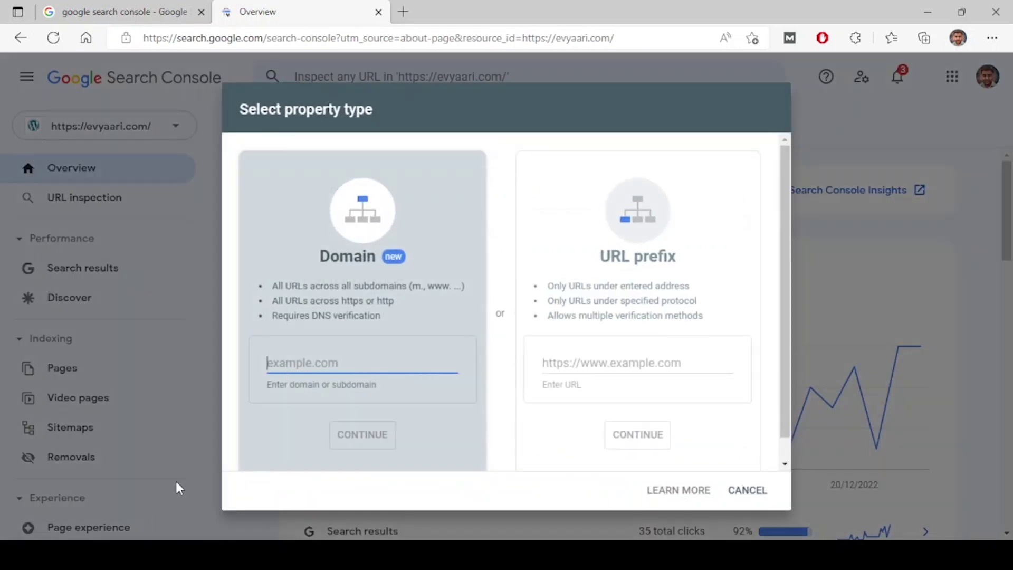
pyautogui.click(573, 354)
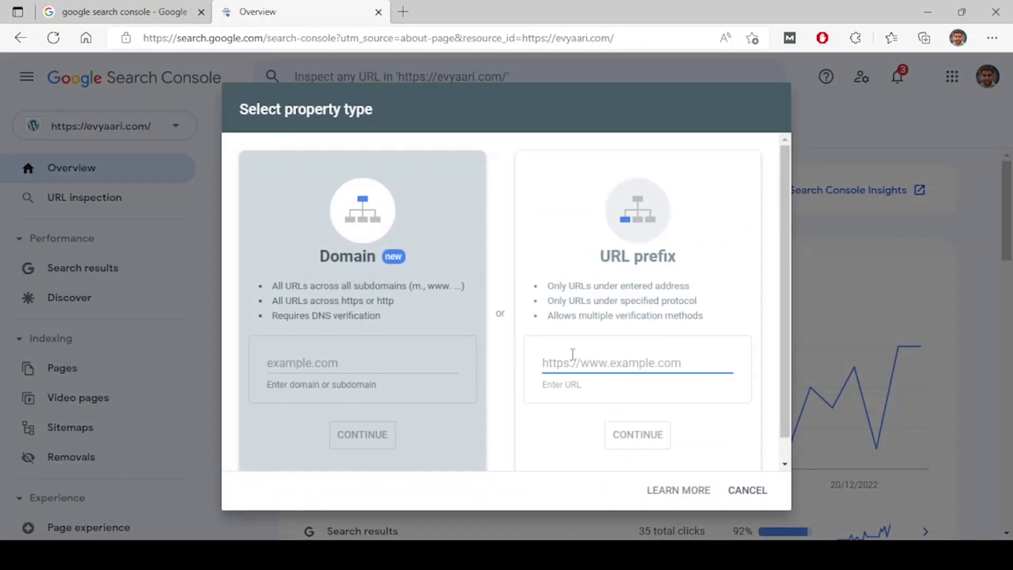
pyautogui.click(396, 361)
pyautogui.click(629, 354)
pyautogui.click(396, 368)
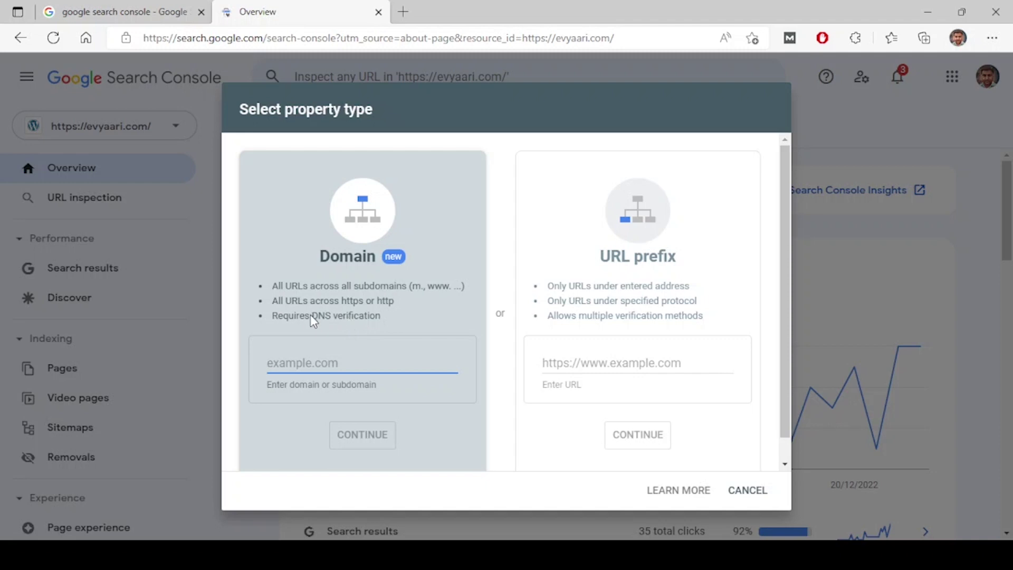
pyautogui.click(556, 359)
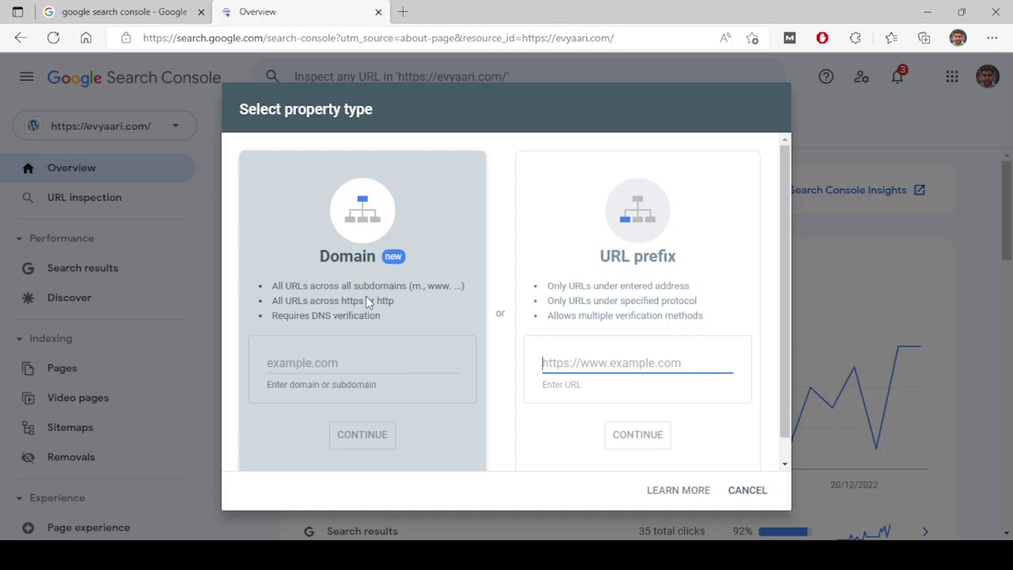
pyautogui.click(635, 357)
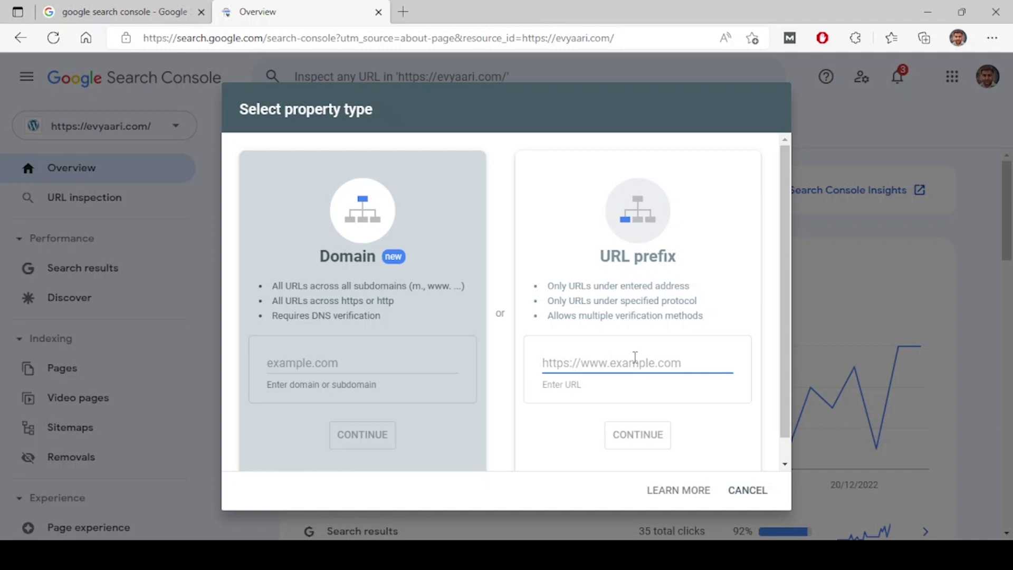
pyautogui.click(404, 22)
pyautogui.click(335, 21)
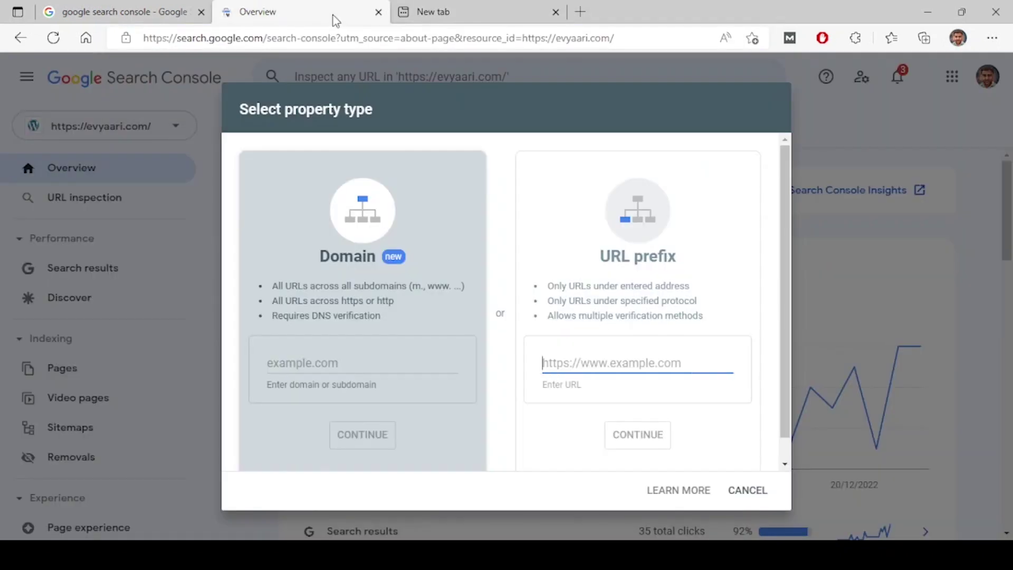
pyautogui.write('http://evvaari.com/')
pyautogui.click(697, 406)
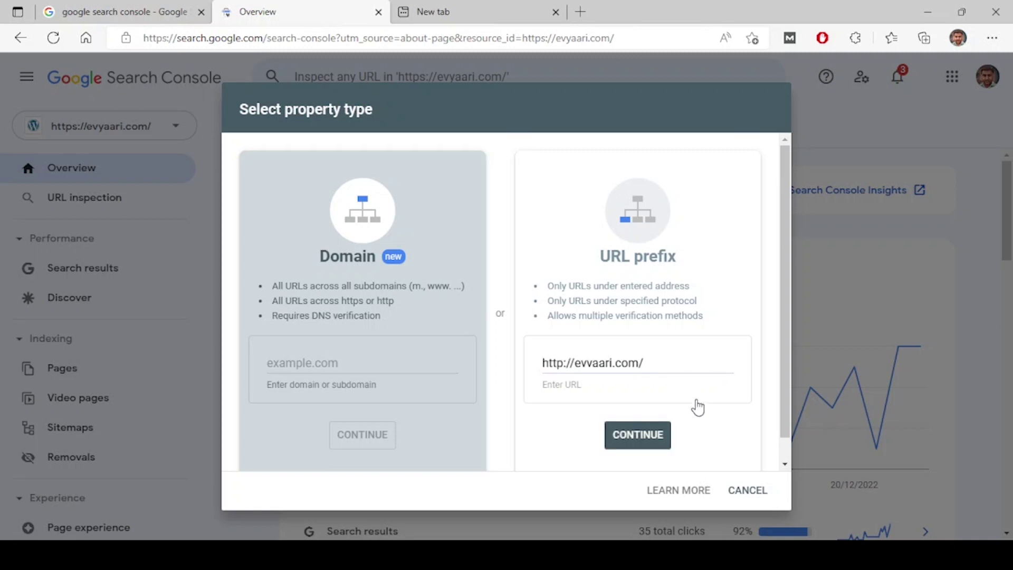
pyautogui.click(656, 442)
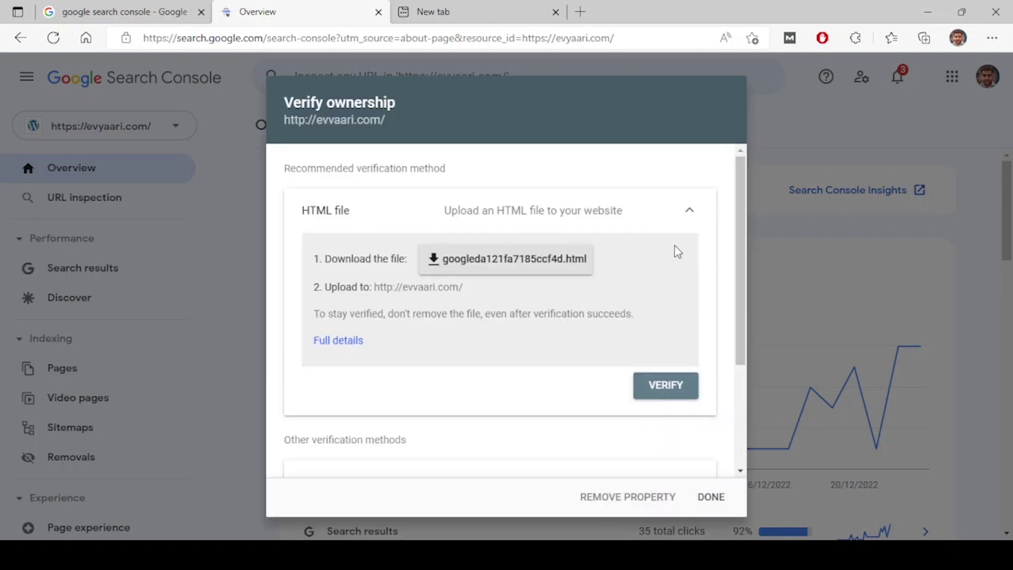
# Step: Download the HTML verification file googleda121fa7185ccf4d.html from the HTML file method
pyautogui.click(689, 221)
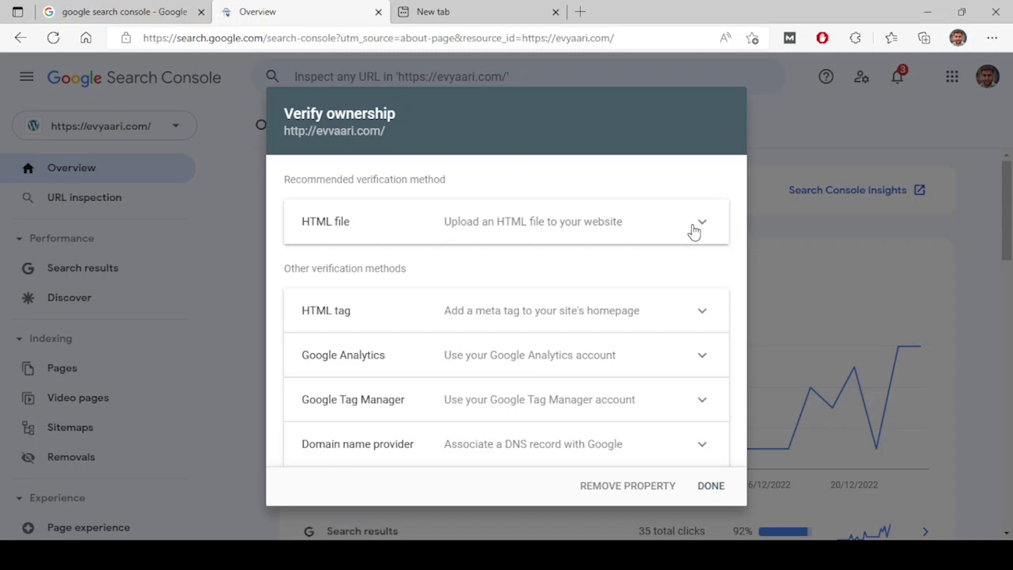
pyautogui.click(691, 226)
pyautogui.click(522, 269)
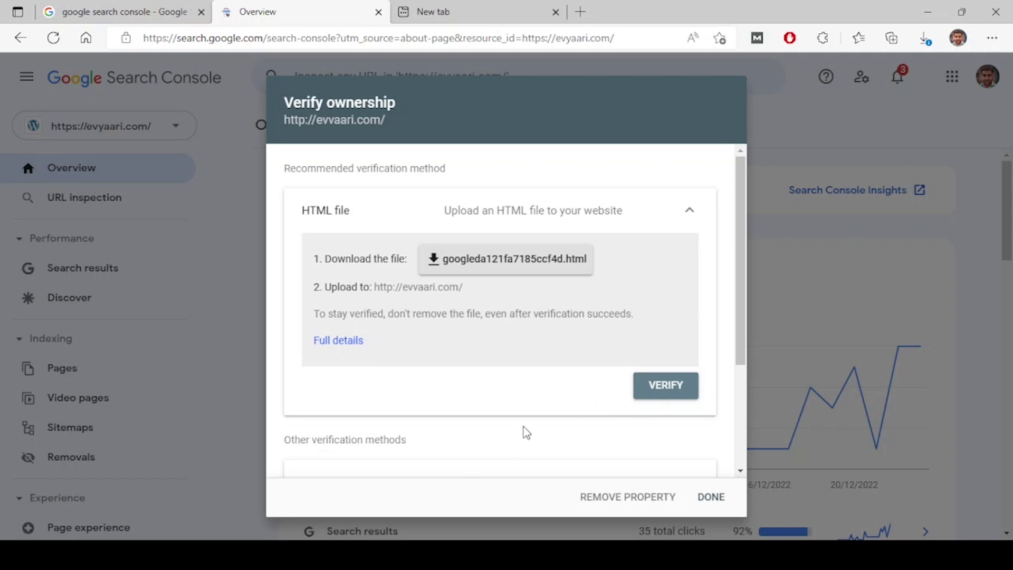
# Step: Expand the HTML tag method, copy its google-site-verification meta tag, then move on to Google Analytics
pyautogui.scroll(-3, 523, 427)
pyautogui.click(416, 321)
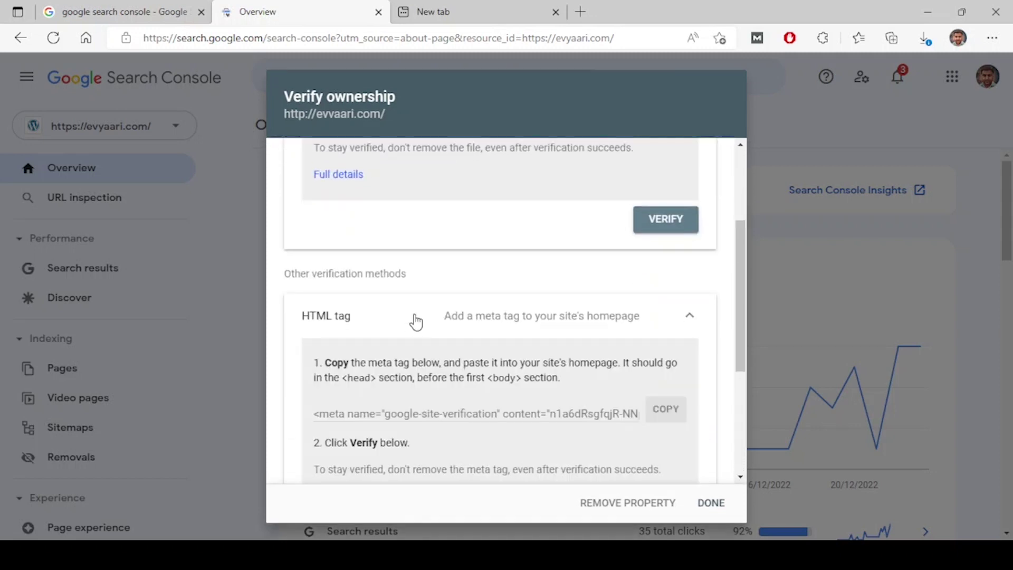
pyautogui.scroll(-3, 414, 316)
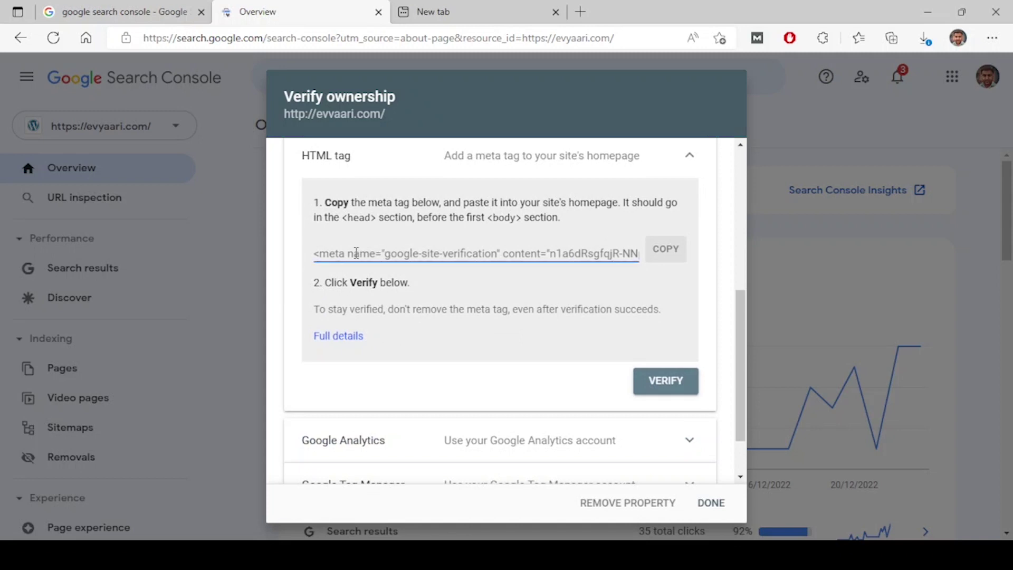
pyautogui.click(665, 249)
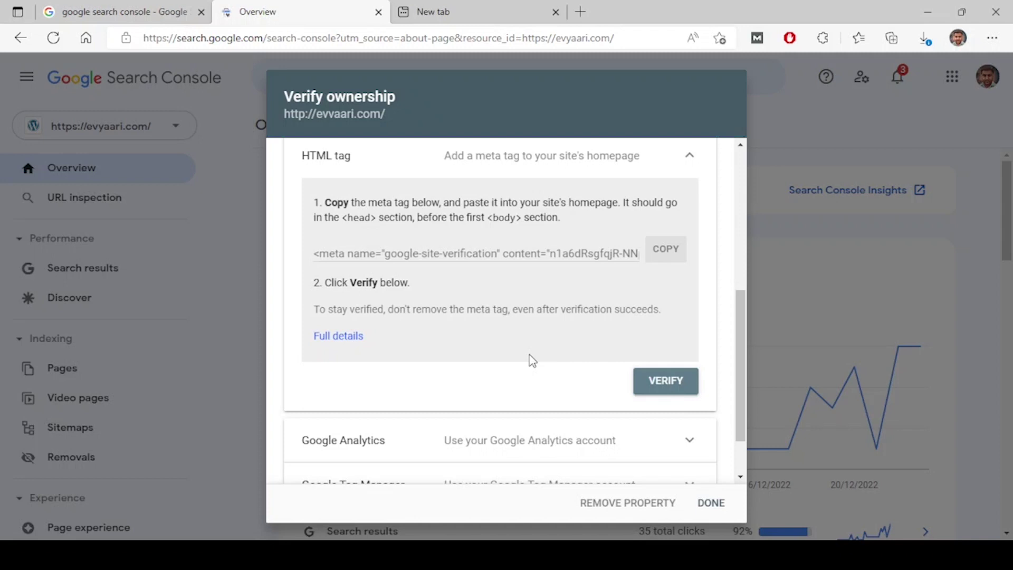
pyautogui.scroll(-1, 532, 360)
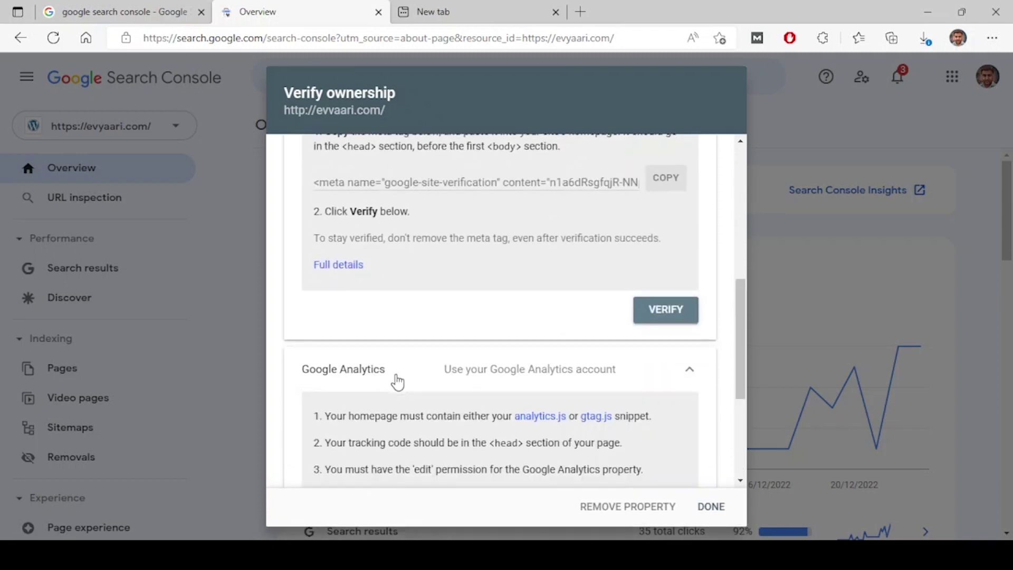
# Step: Expand the Google Tag Manager method to see its container snippet and publish-permission requirements
pyautogui.scroll(-3, 449, 404)
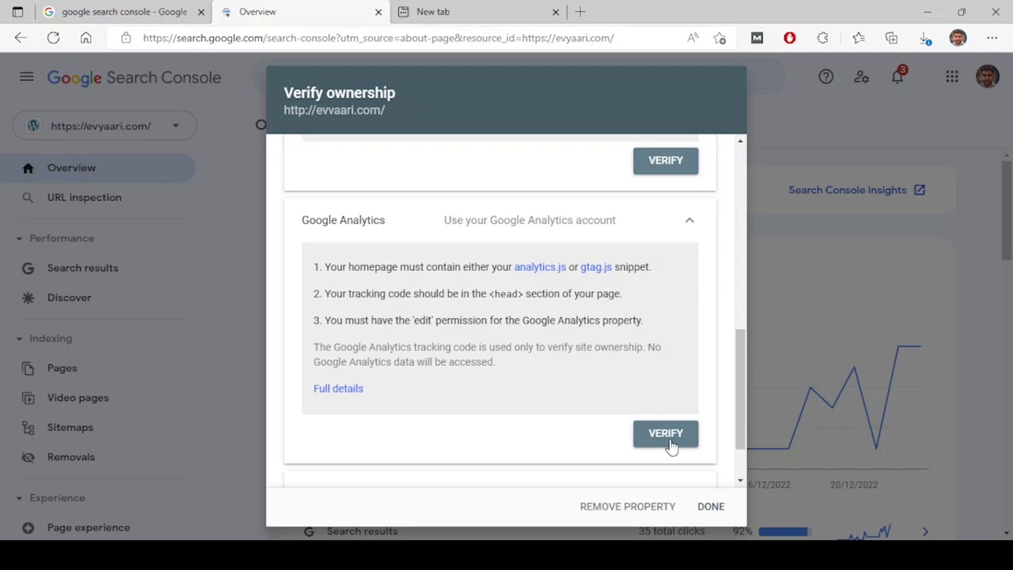
pyautogui.scroll(-1, 509, 369)
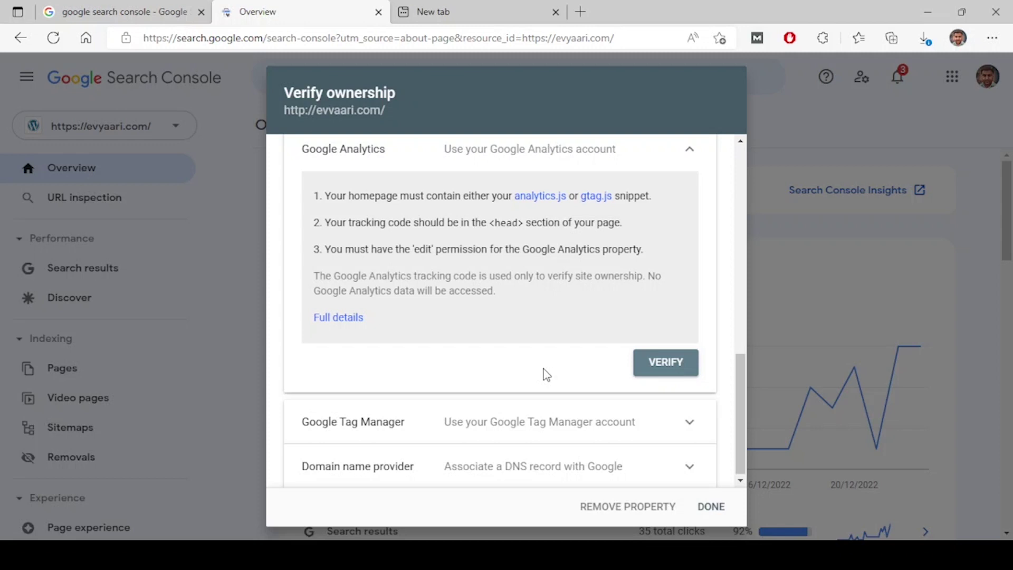
pyautogui.click(435, 433)
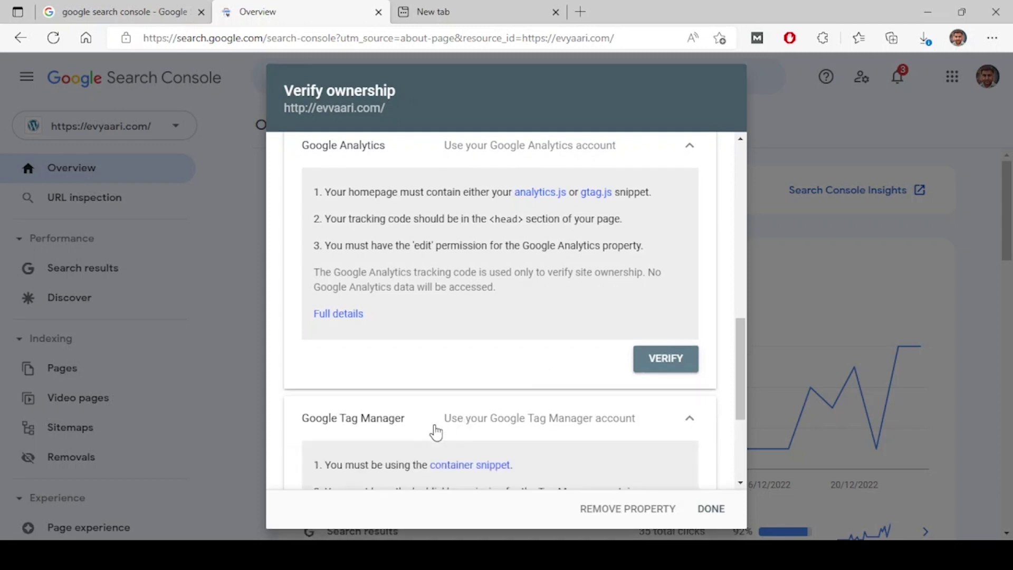
pyautogui.scroll(-4, 528, 423)
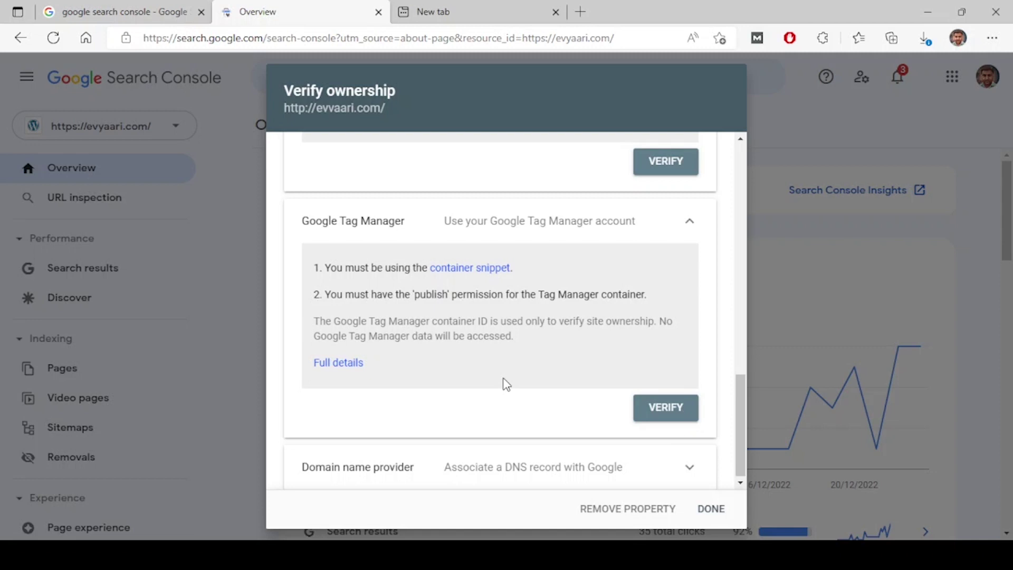
# Step: Expand Domain name provider and select the recommended TXT record for evvaari.com
pyautogui.click(502, 467)
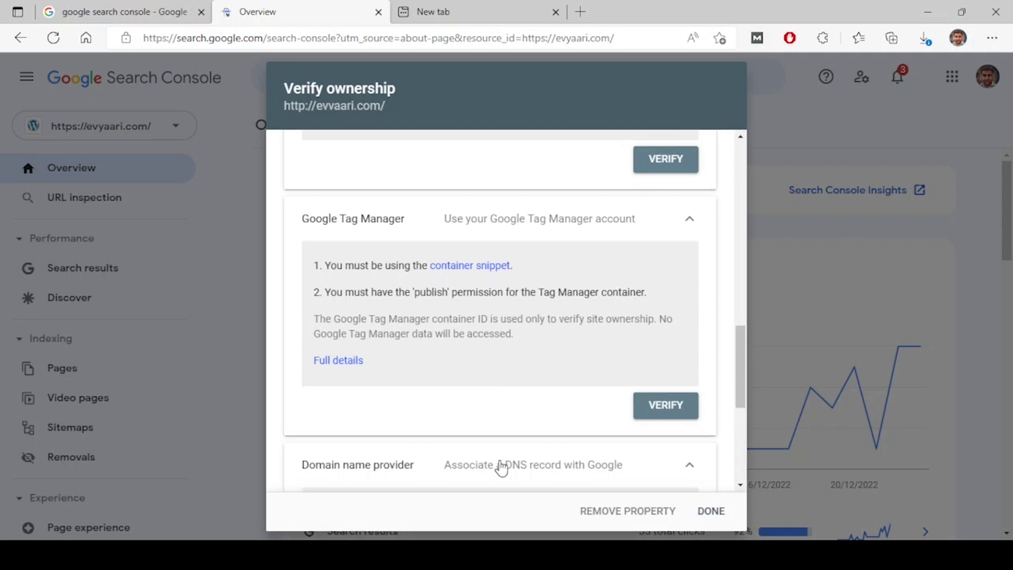
pyautogui.scroll(-4, 466, 384)
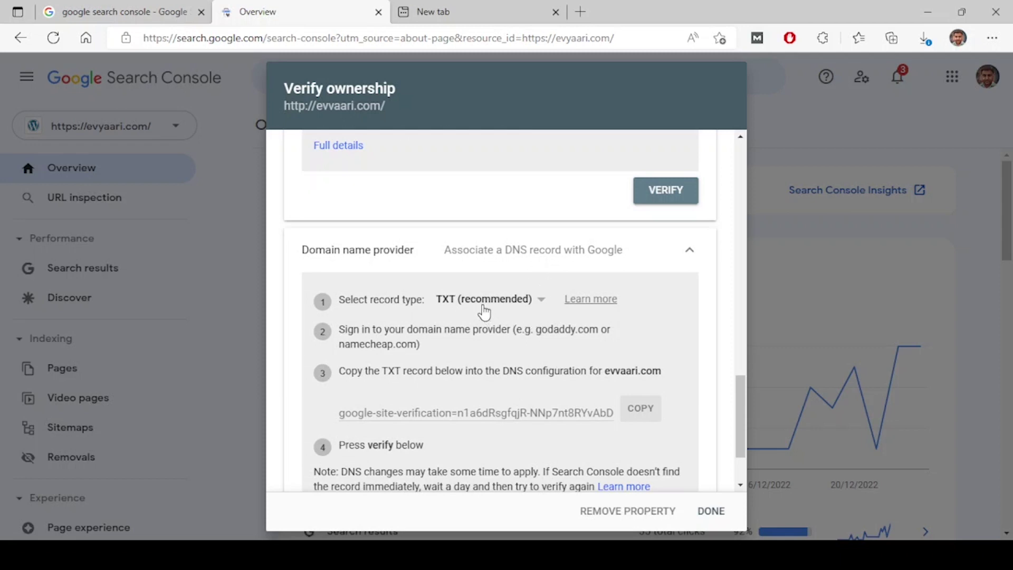
pyautogui.click(528, 415)
pyautogui.scroll(-2, 539, 409)
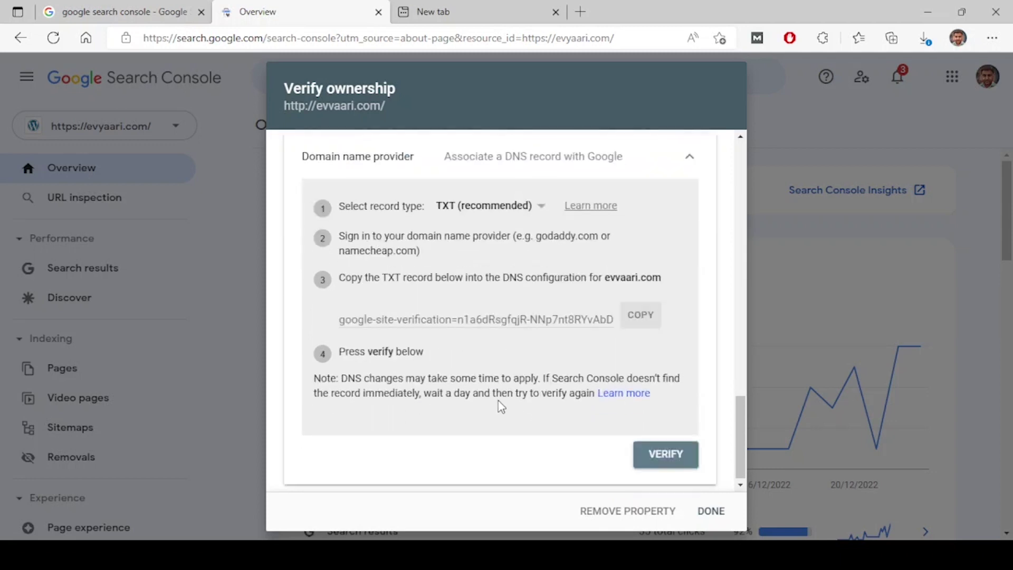
pyautogui.scroll(2, 539, 344)
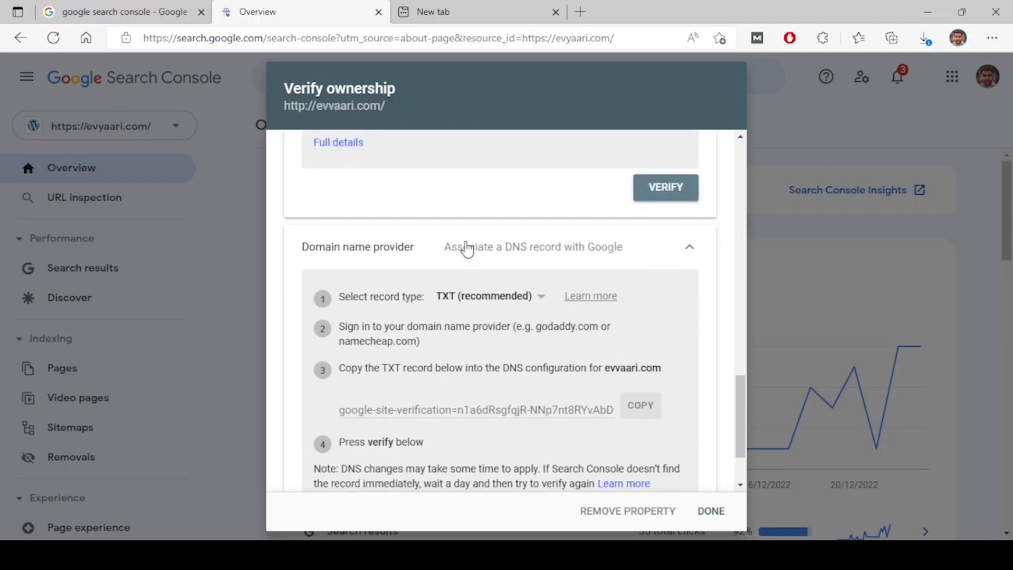
# Step: Collapse the Domain name provider method and scroll through the verification methods
pyautogui.click(691, 254)
pyautogui.scroll(3, 436, 342)
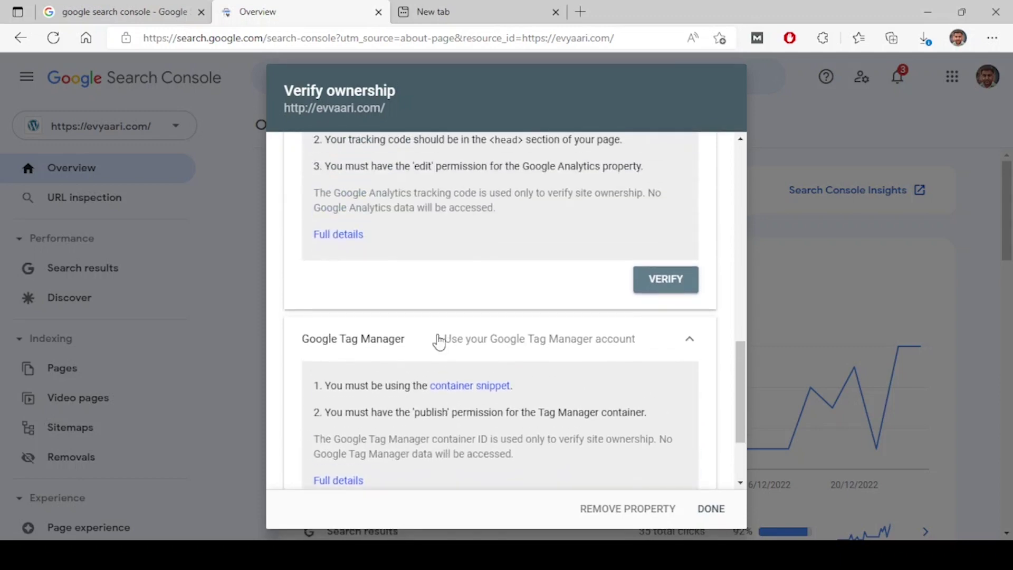
pyautogui.scroll(15, 404, 344)
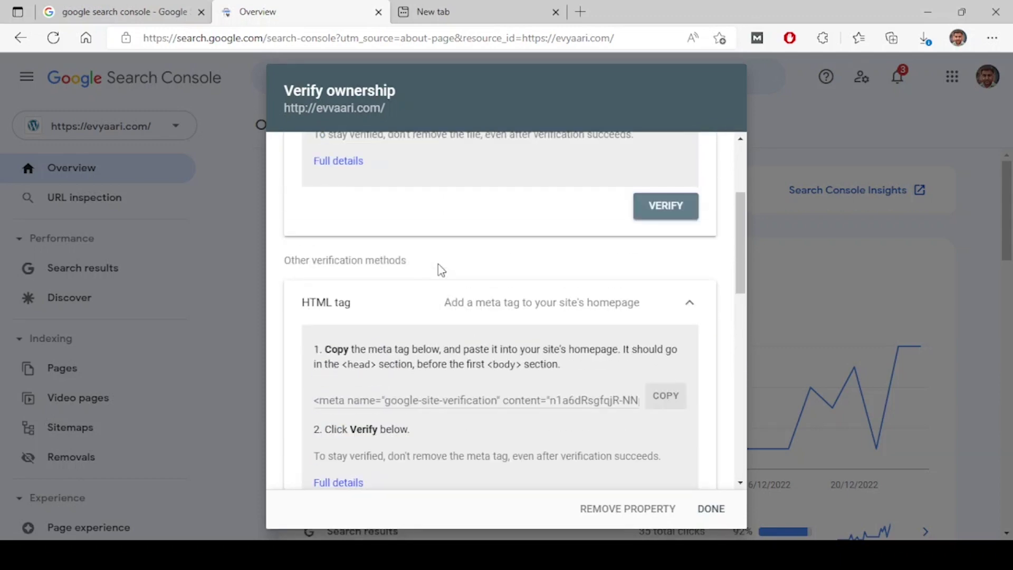
pyautogui.scroll(-8, 438, 263)
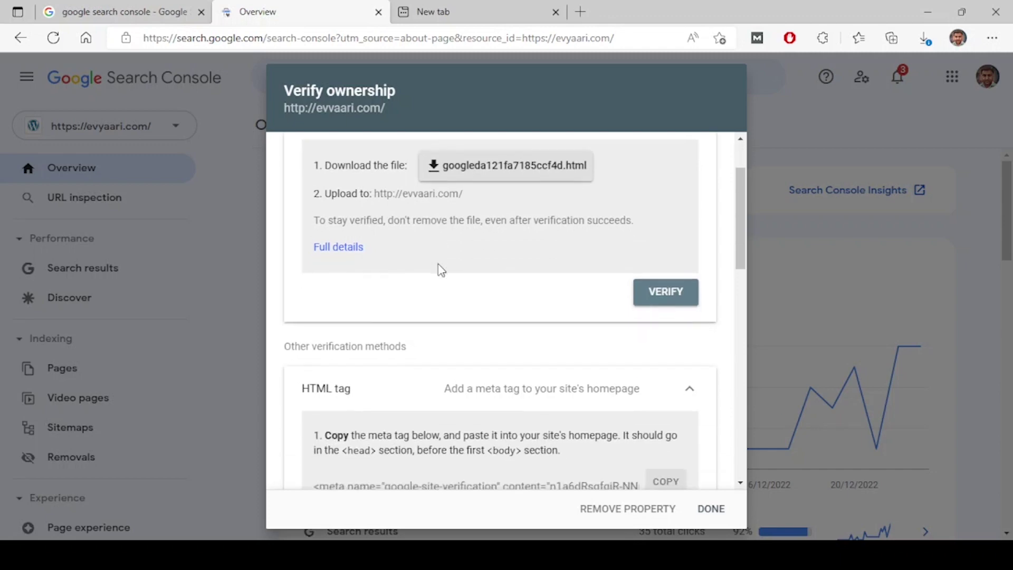
pyautogui.scroll(-5, 438, 264)
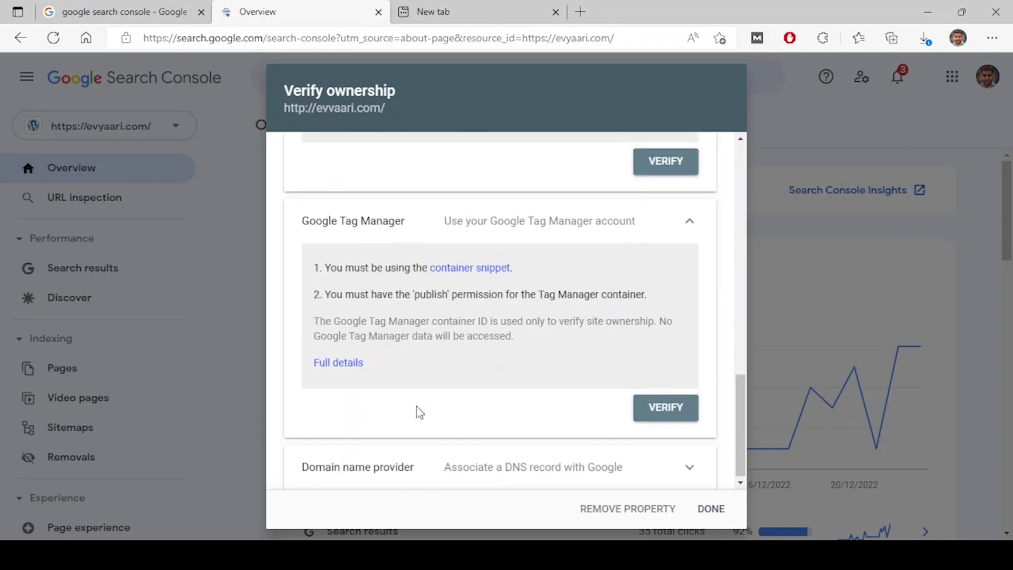
# Step: Reopen and collapse Domain name provider again, then return to the HTML file method
pyautogui.click(420, 466)
pyautogui.scroll(-4, 502, 462)
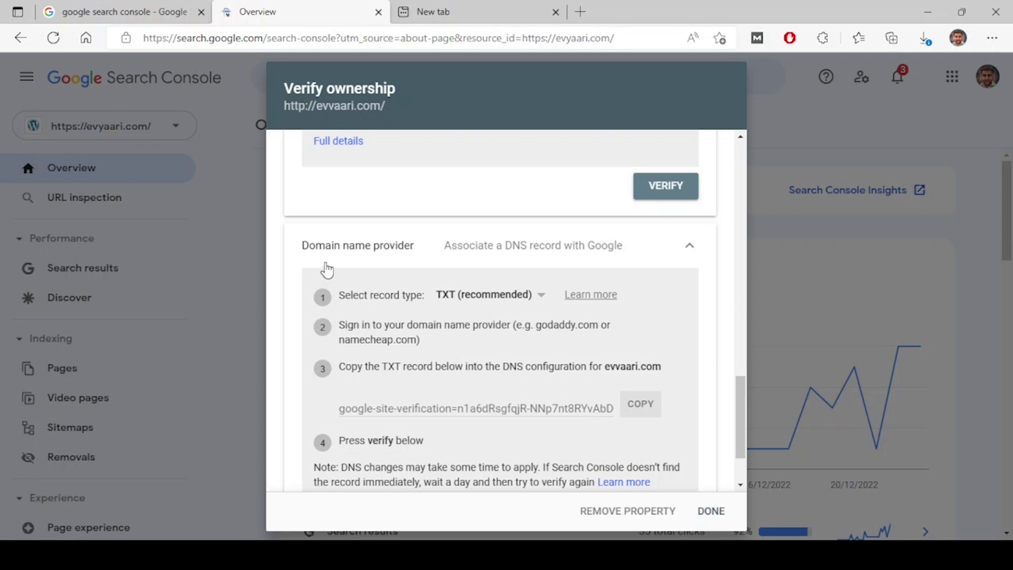
pyautogui.click(497, 261)
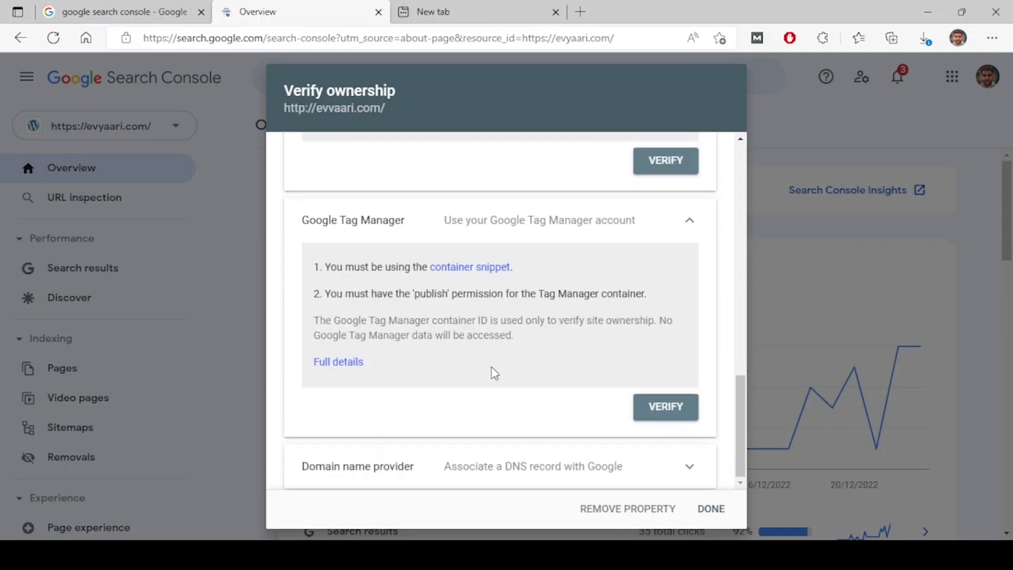
pyautogui.scroll(10, 494, 372)
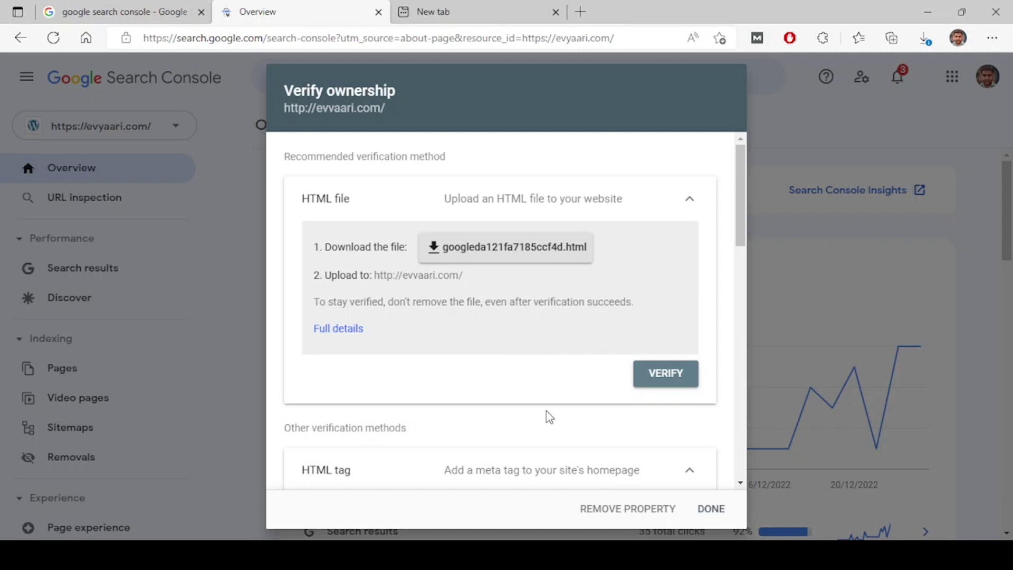
pyautogui.scroll(-3, 547, 410)
pyautogui.scroll(3, 547, 417)
pyautogui.scroll(-1, 582, 359)
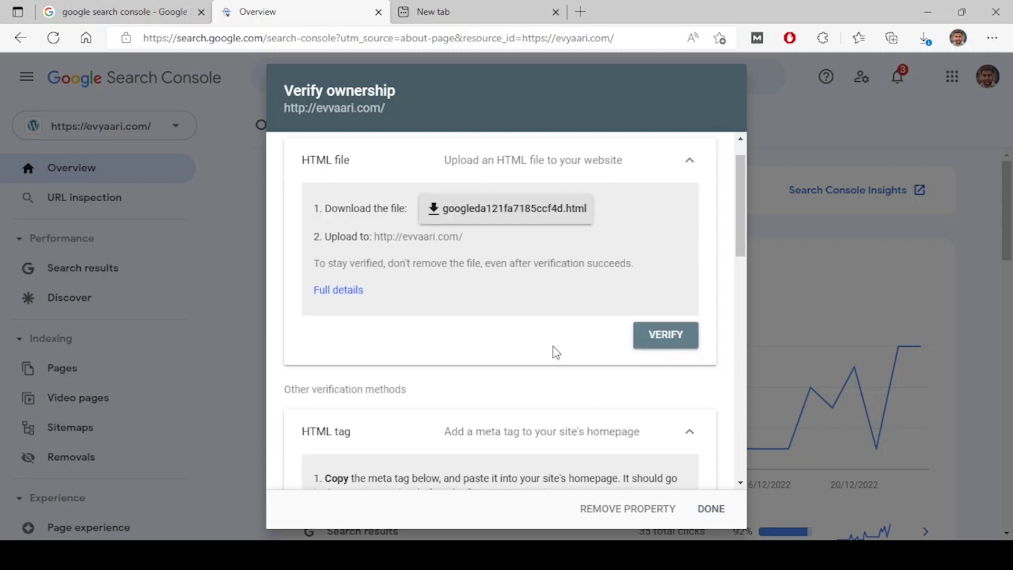
pyautogui.scroll(1, 555, 350)
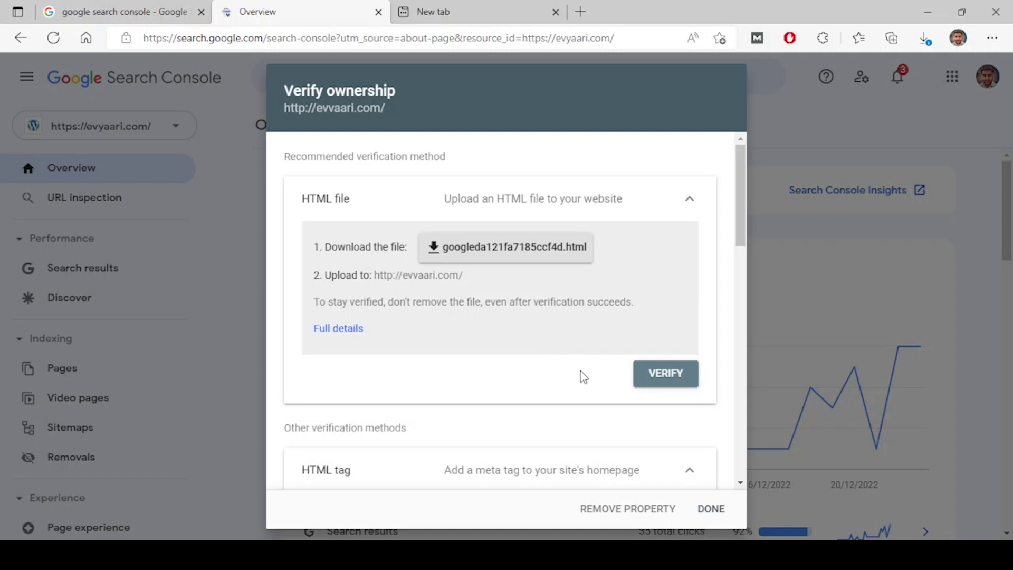
pyautogui.hotkey('alt', 'Left')
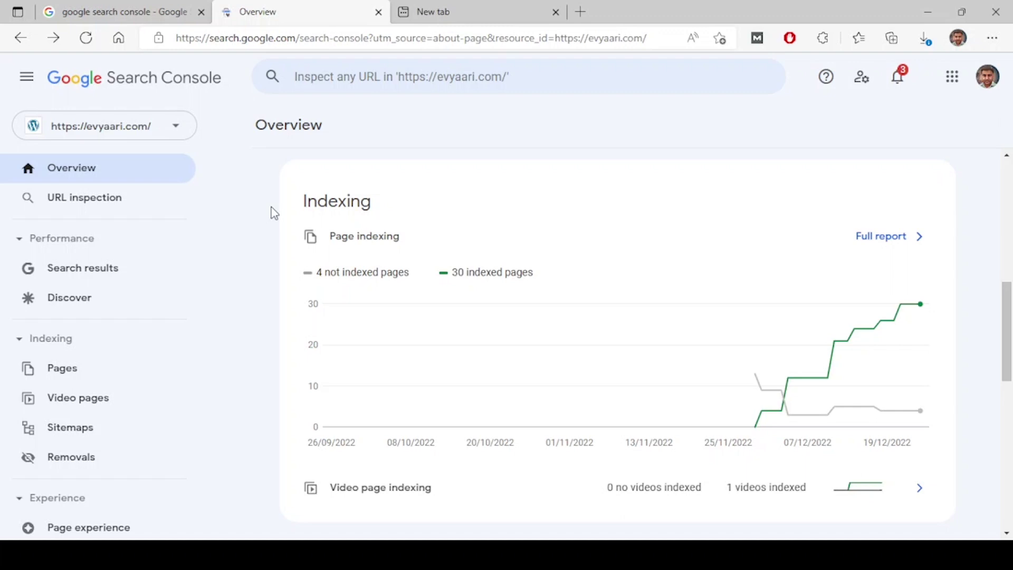